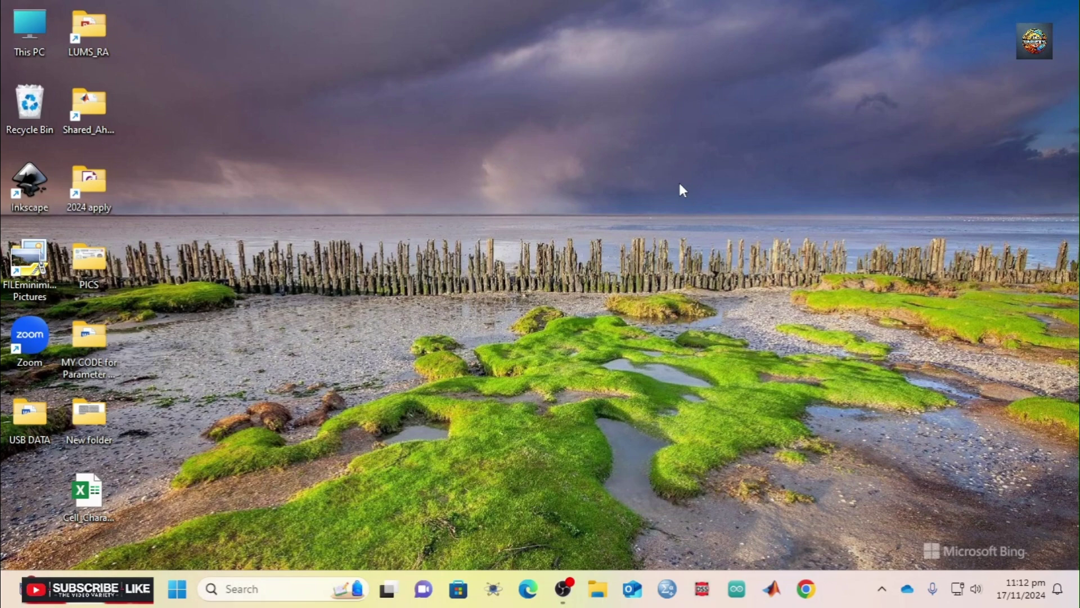
- Search Google for "chatgpt" in Chrome and open OpenAI's Introducing ChatGPT page from the results
{"action": "left_click", "coordinate": [806, 590]}
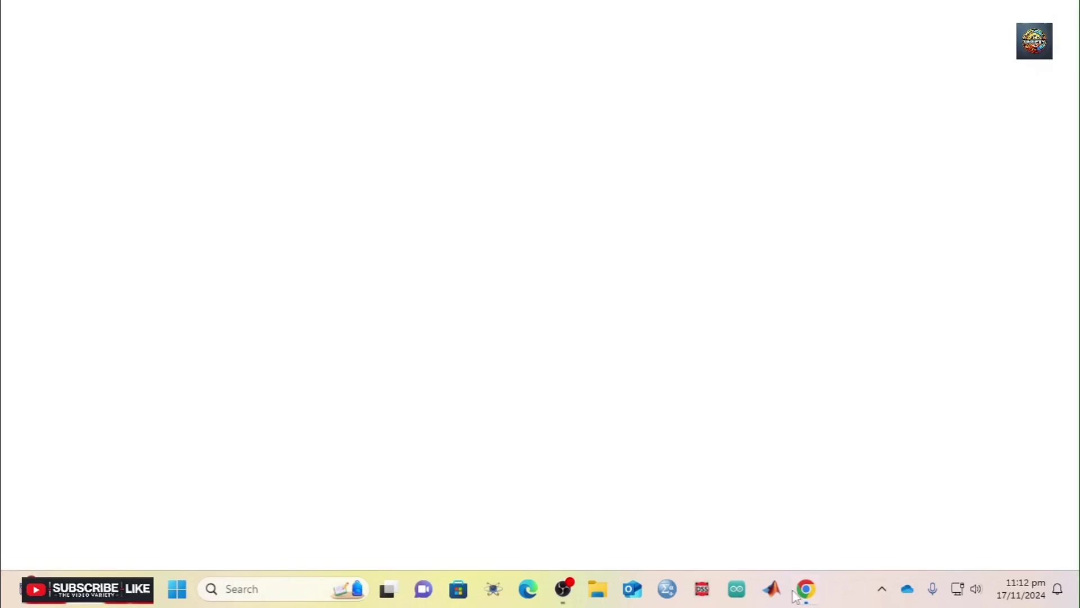
{"action": "left_click", "coordinate": [289, 50]}
{"action": "type", "text": "chatgpt"}
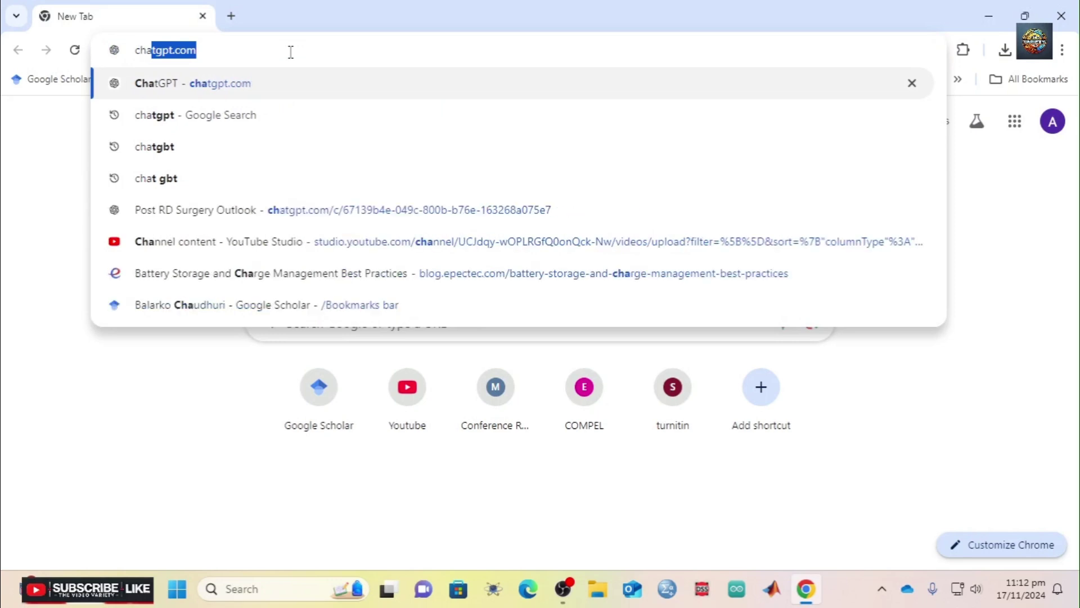
{"action": "key", "text": "BackSpace"}
{"action": "key", "text": "Return"}
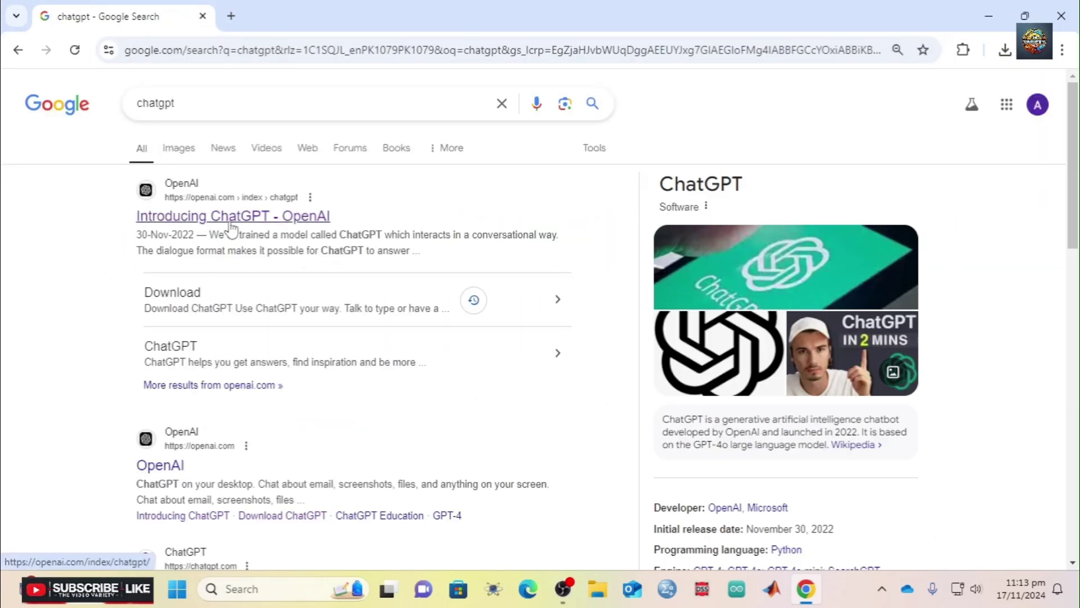
{"action": "left_click", "coordinate": [232, 218]}
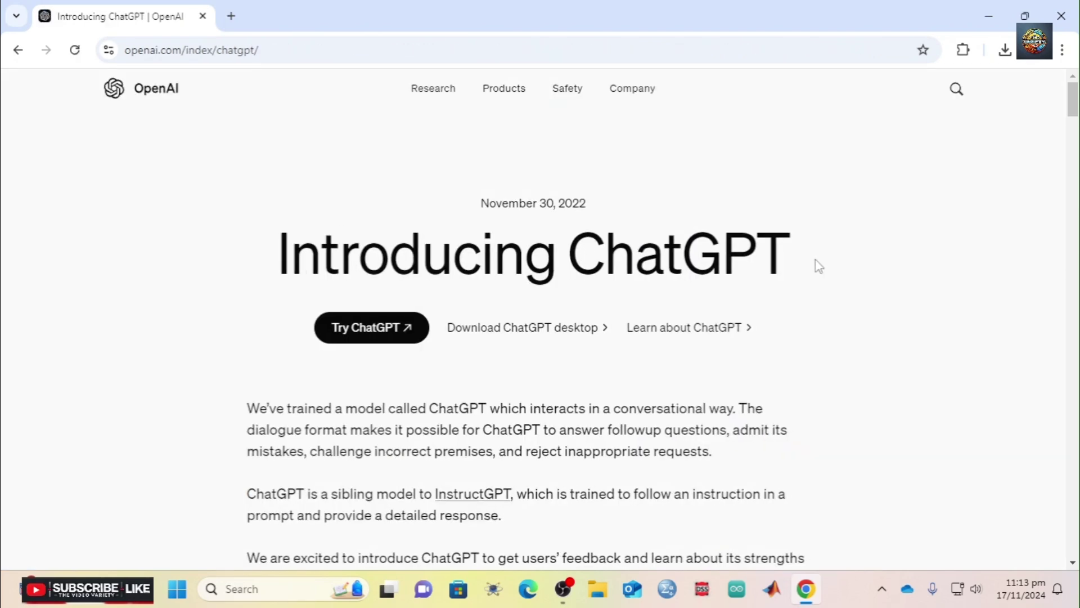
- Download the Windows desktop installer through OpenAI's ChatGPT download page and its Microsoft Store listing, and close the browser
{"action": "scroll", "coordinate": [786, 291], "scroll_direction": "down", "scroll_amount": 2}
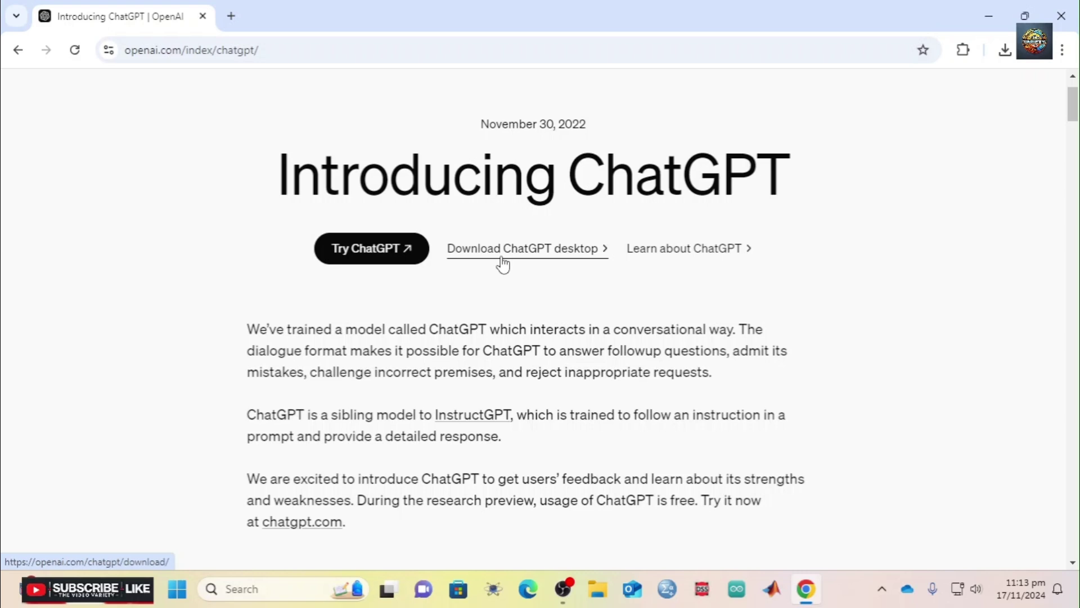
{"action": "left_click", "coordinate": [525, 258]}
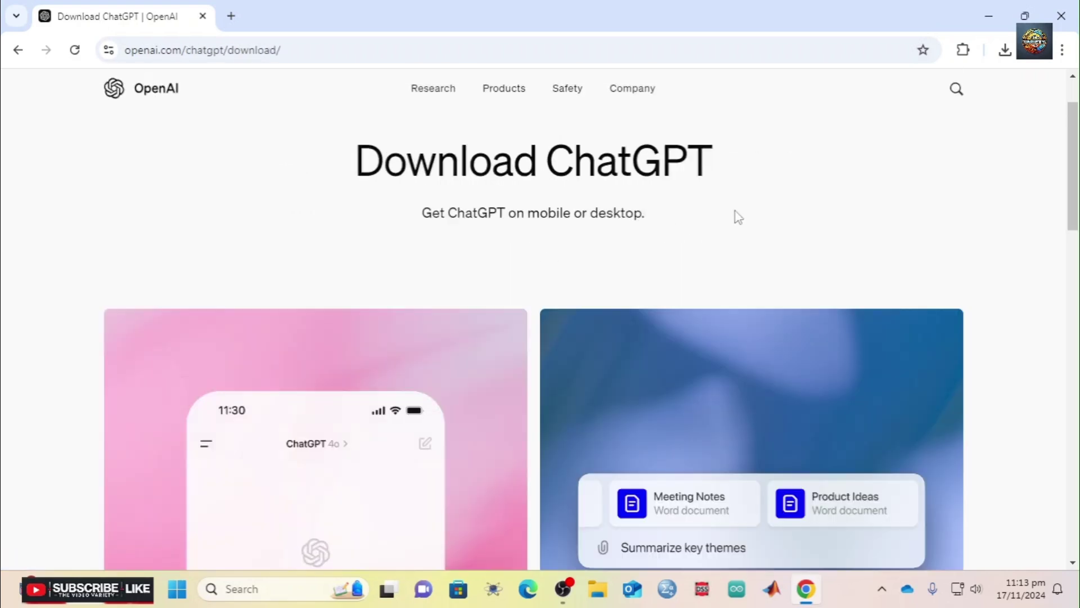
{"action": "scroll", "coordinate": [997, 209], "scroll_direction": "down", "scroll_amount": 4}
{"action": "scroll", "coordinate": [996, 208], "scroll_direction": "down", "scroll_amount": 7}
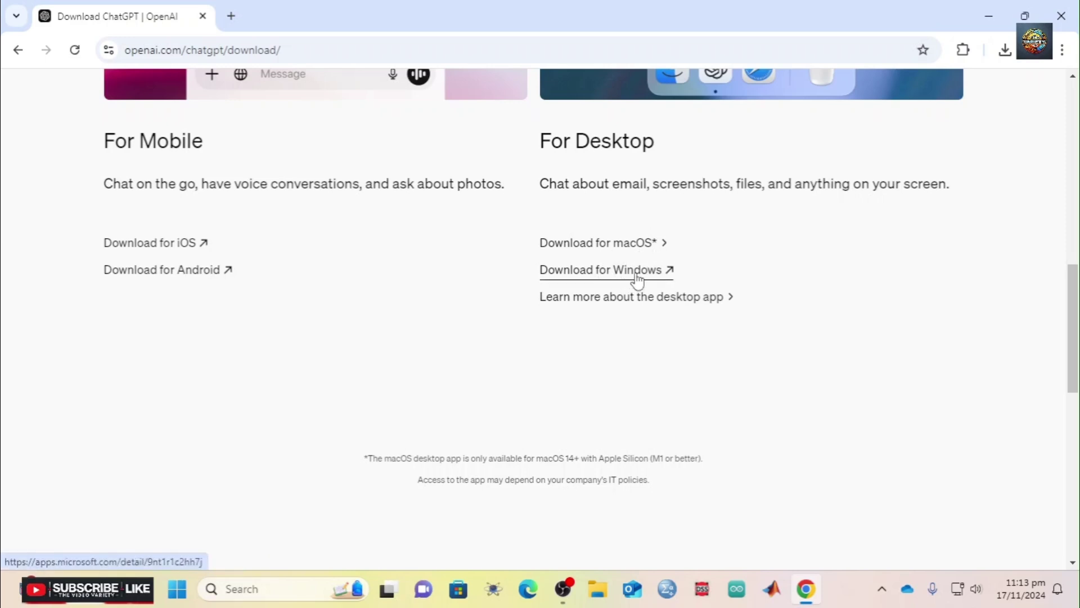
{"action": "left_click", "coordinate": [605, 280]}
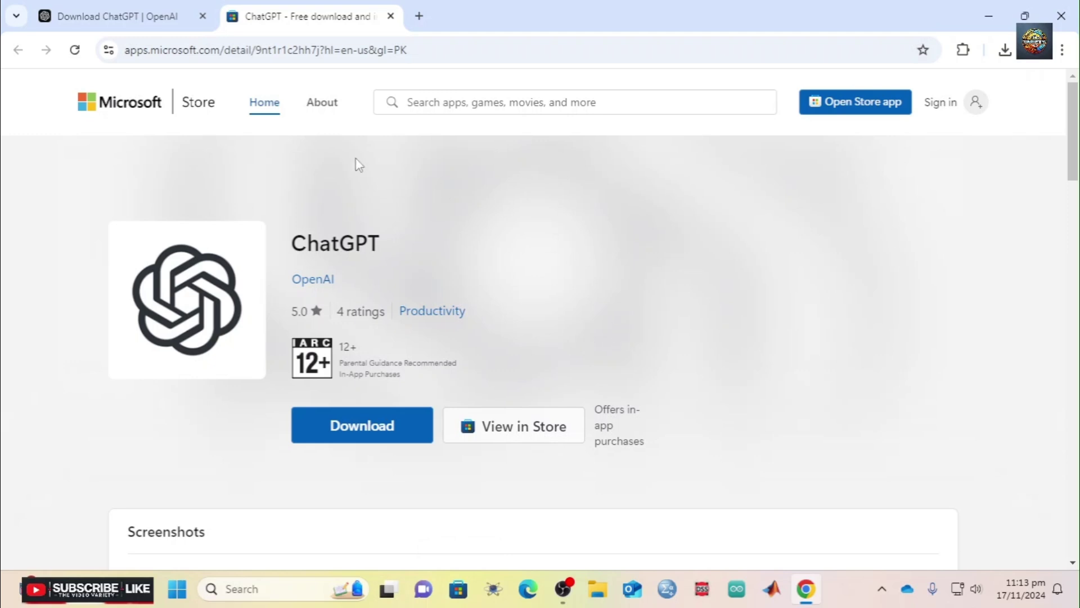
{"action": "left_click", "coordinate": [376, 441]}
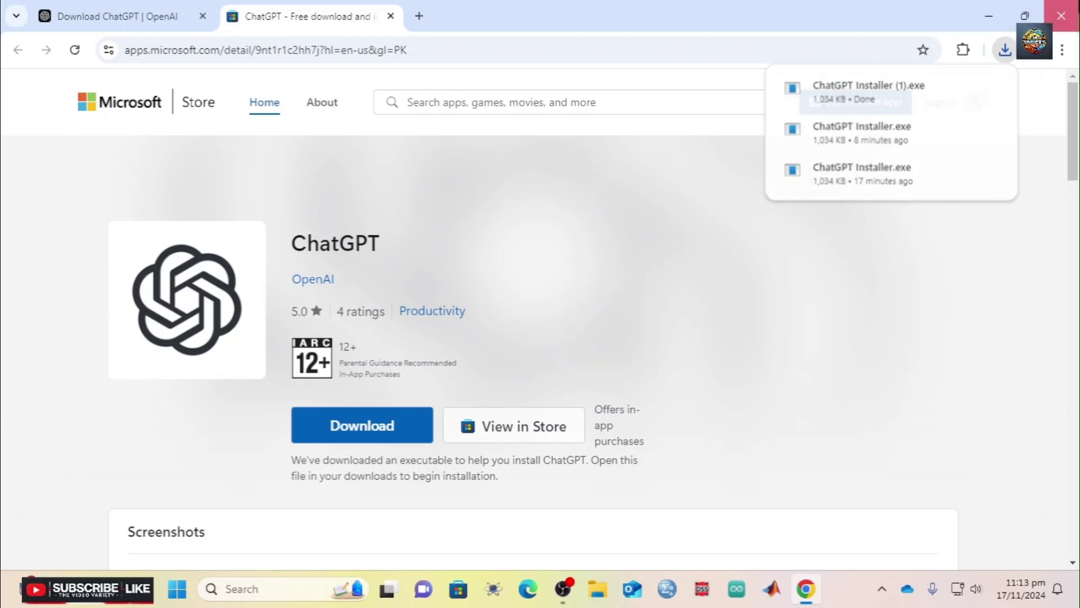
{"action": "left_click", "coordinate": [1061, 16]}
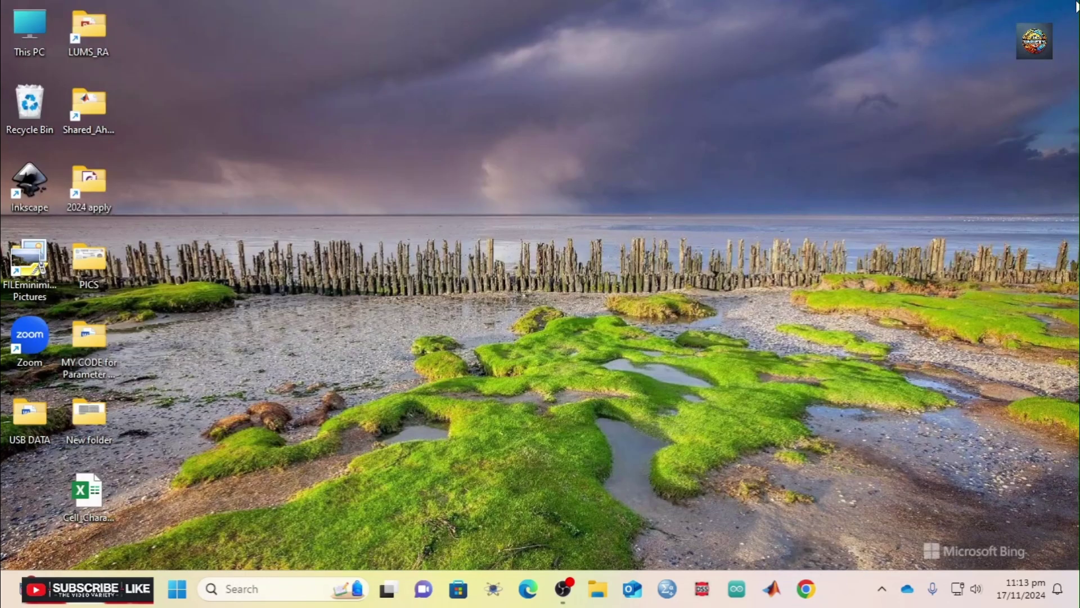
- Run ChatGPT Installer (1) from the Downloads folder to install ChatGPT, and close the folder window
{"action": "double_click", "coordinate": [18, 31]}
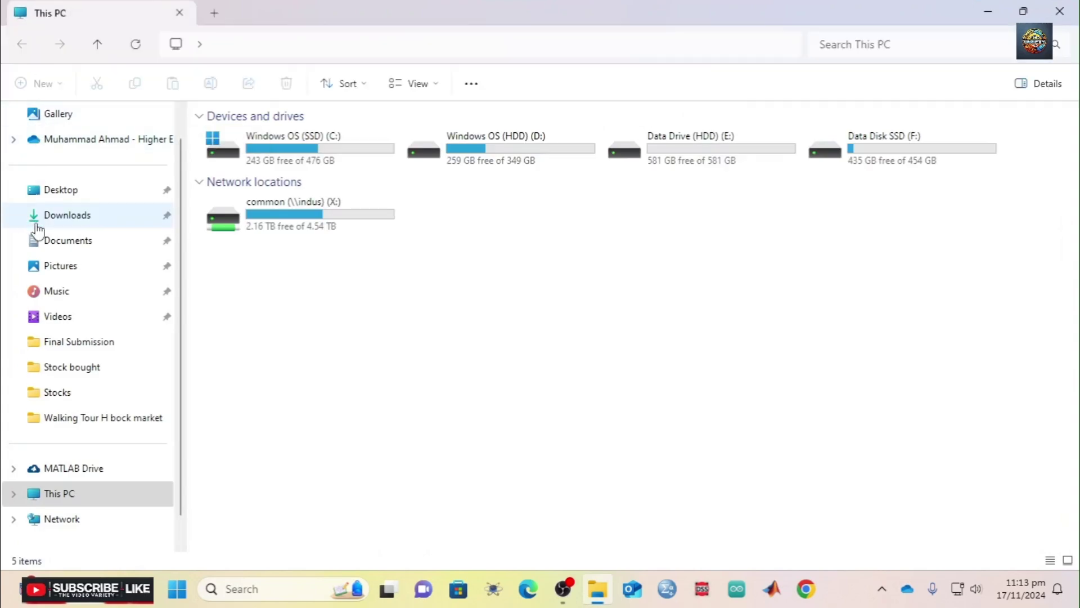
{"action": "left_click", "coordinate": [84, 219]}
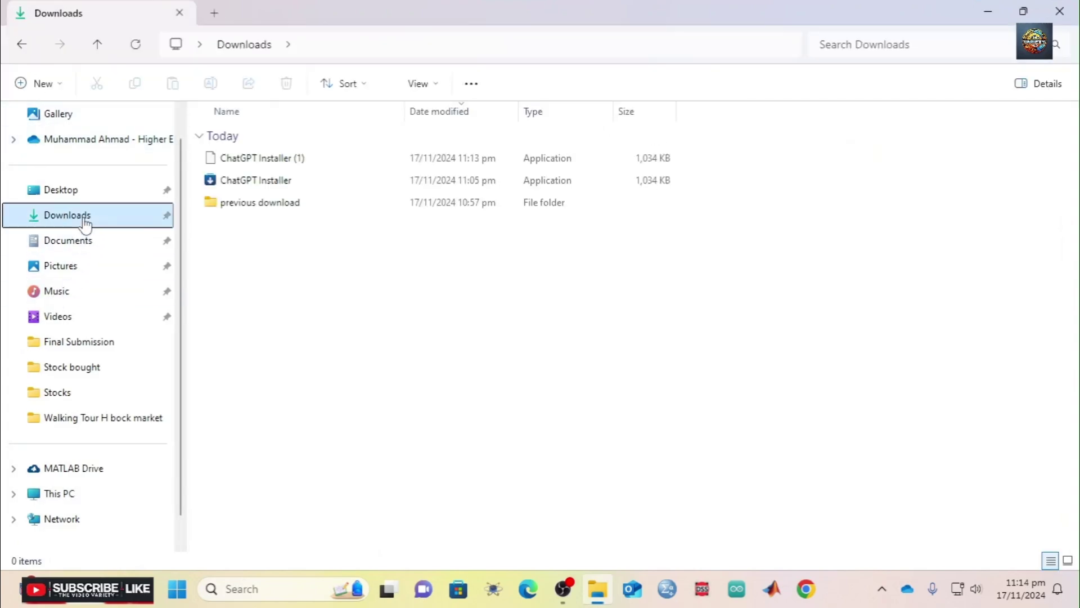
{"action": "double_click", "coordinate": [268, 166]}
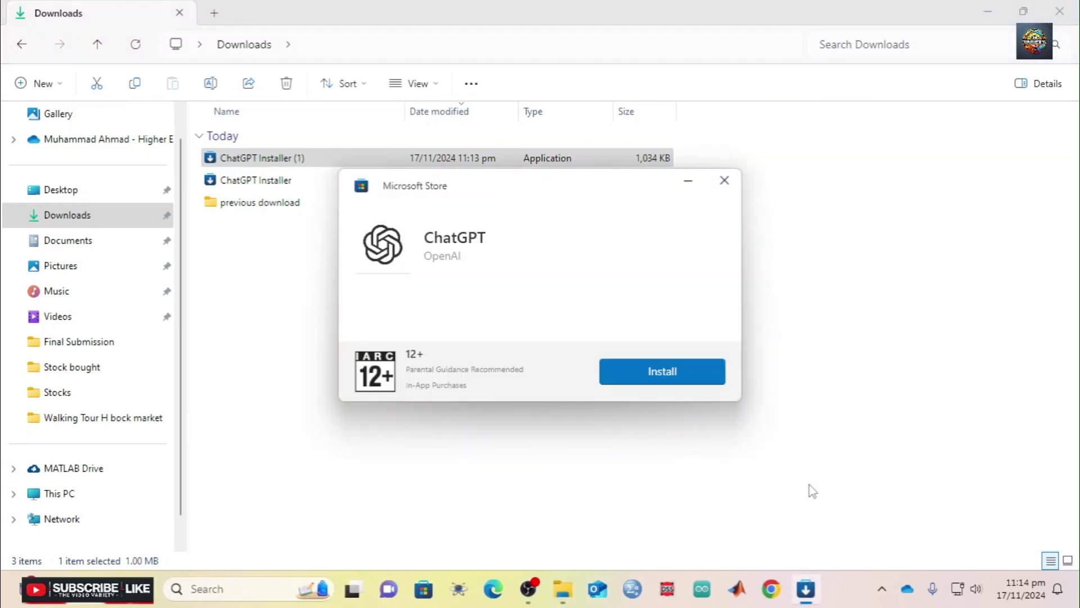
{"action": "left_click", "coordinate": [675, 369]}
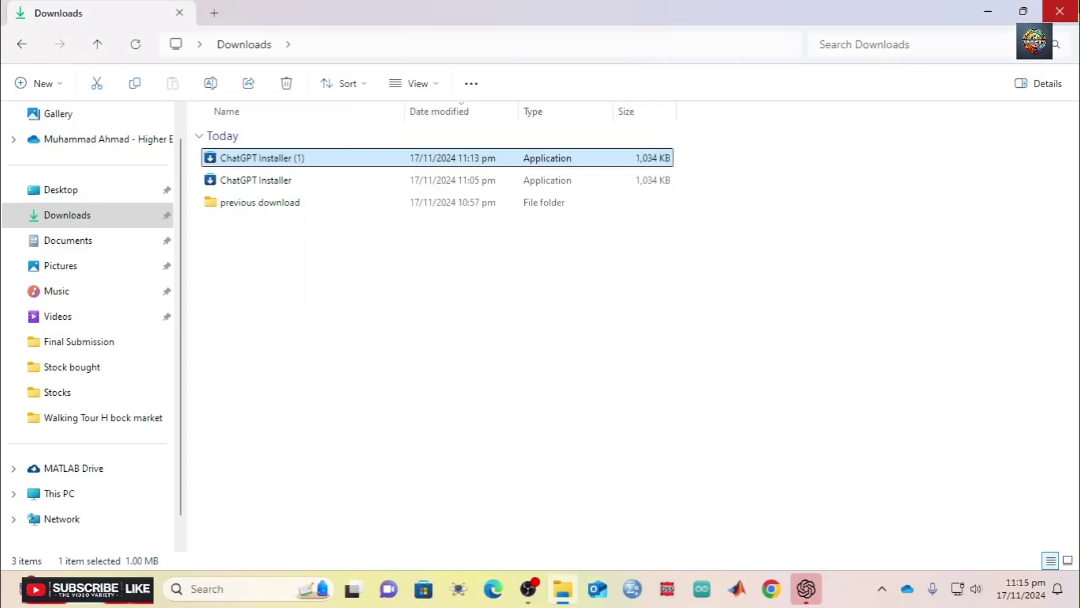
{"action": "left_click", "coordinate": [1059, 12]}
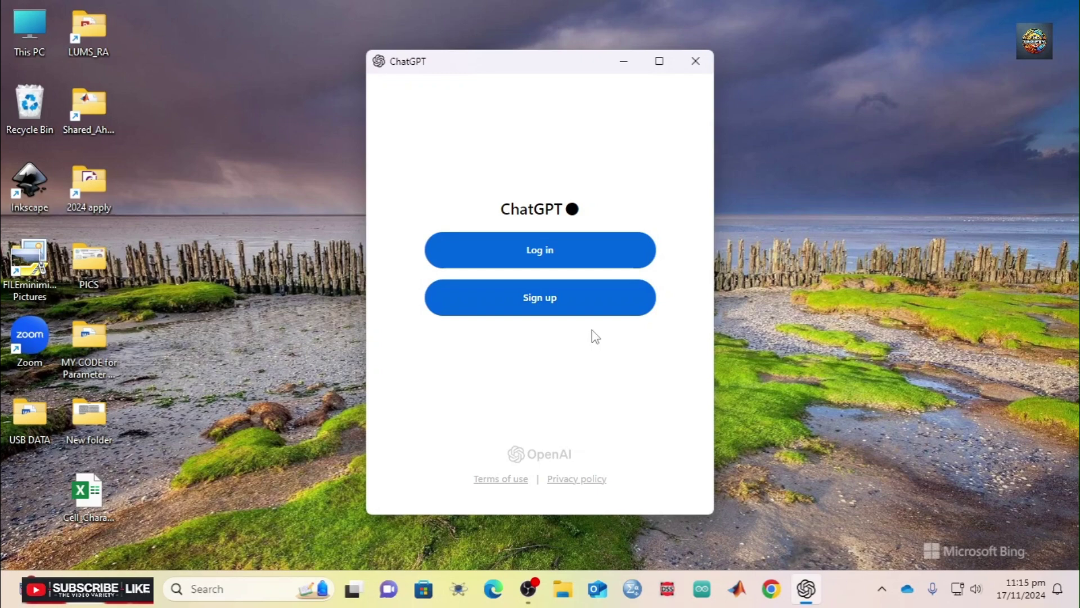
- Start logging in to the ChatGPT desktop app and submit the account's email address on the login page
{"action": "left_click", "coordinate": [566, 251]}
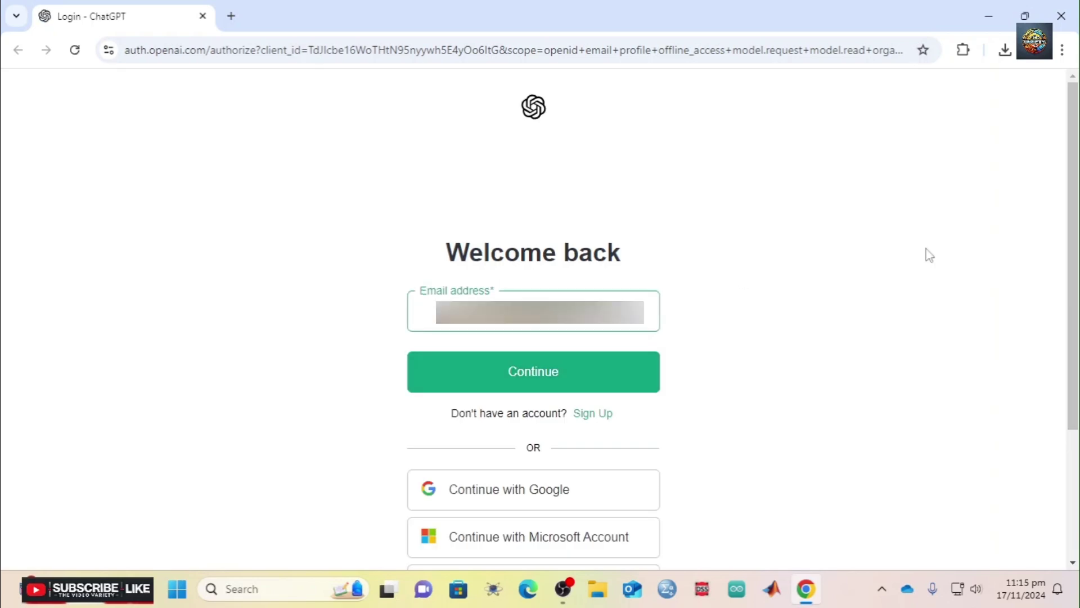
{"action": "type", "text": "ah"}
{"action": "left_click", "coordinate": [561, 380]}
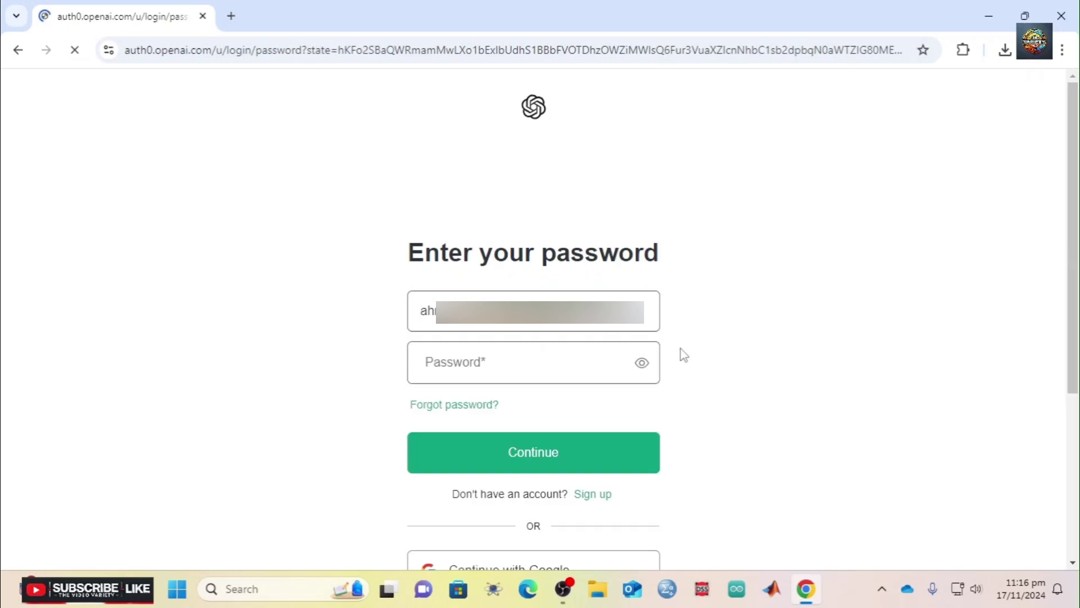
- Submit the account password, allow the browser to open the ChatGPT desktop app, and close the browser
{"action": "left_click", "coordinate": [502, 364]}
{"action": "type", "text": "•••••••••"}
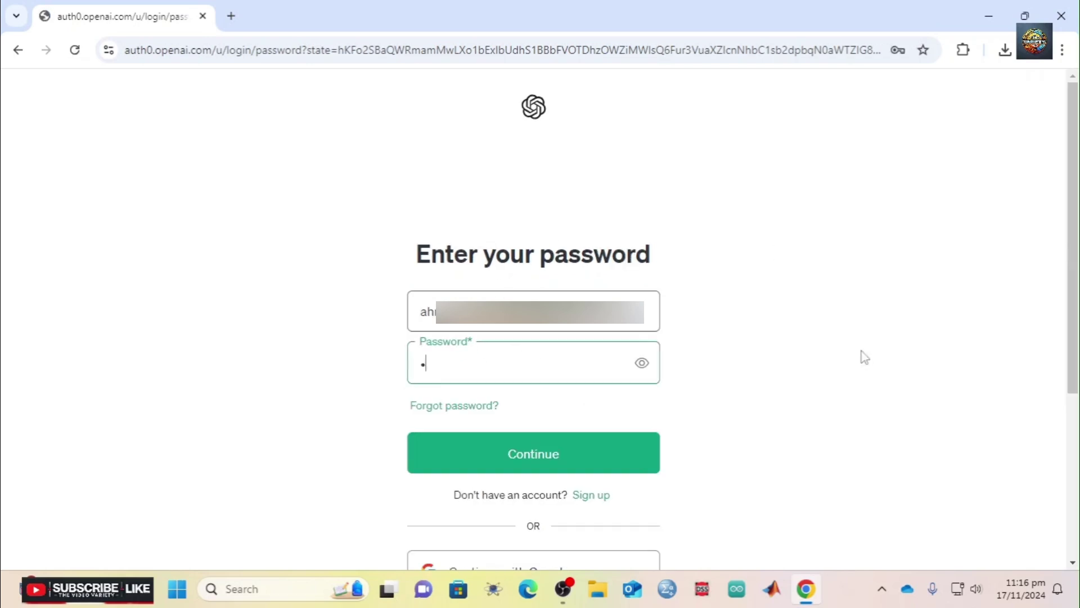
{"action": "type", "text": "•••••"}
{"action": "left_click", "coordinate": [564, 455]}
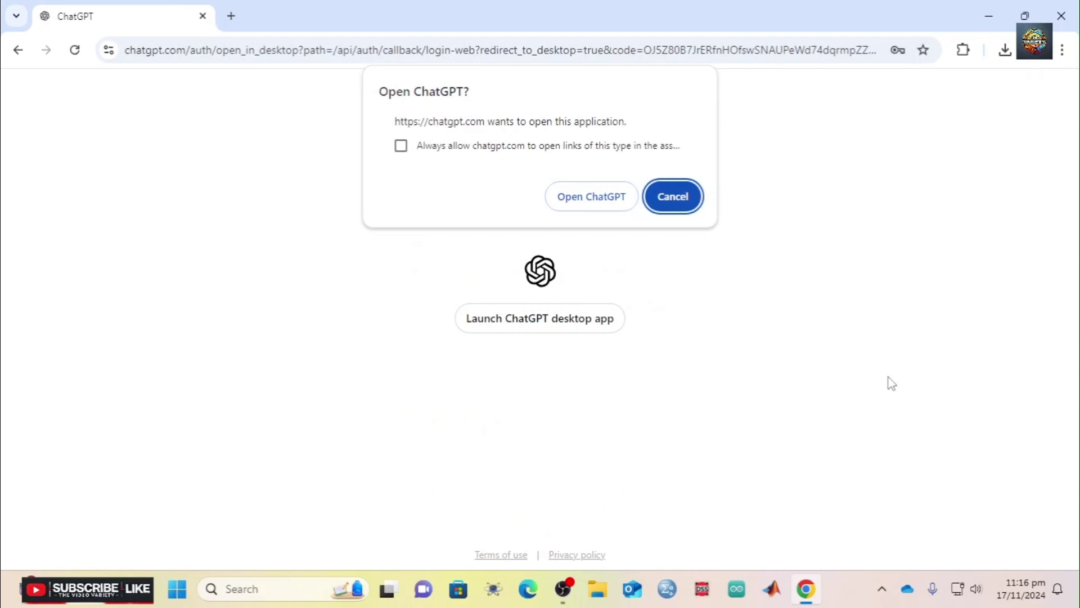
{"action": "left_click", "coordinate": [589, 203]}
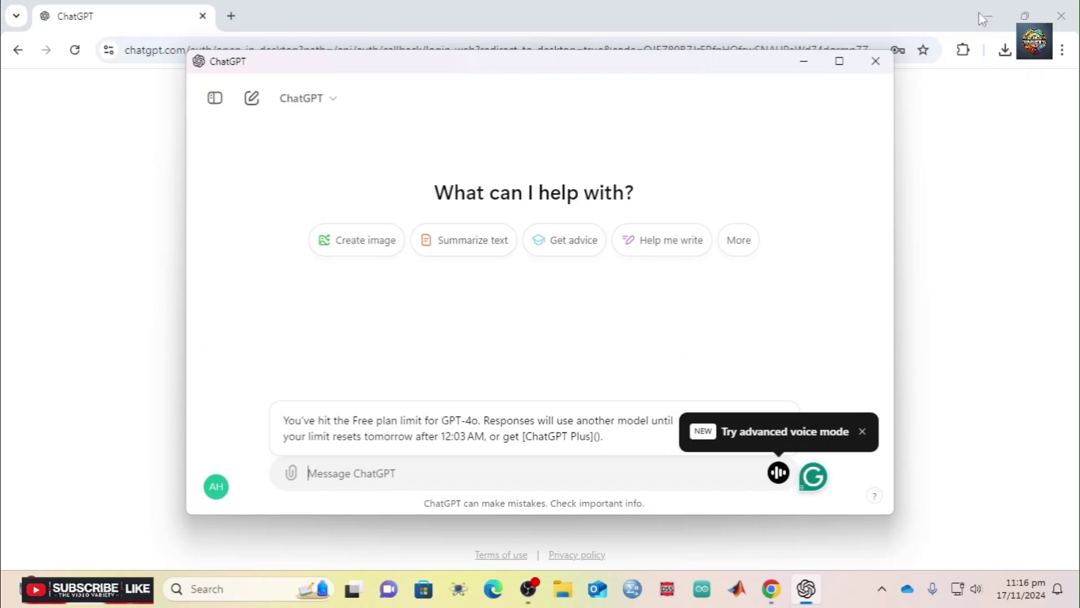
{"action": "left_click", "coordinate": [1055, 16]}
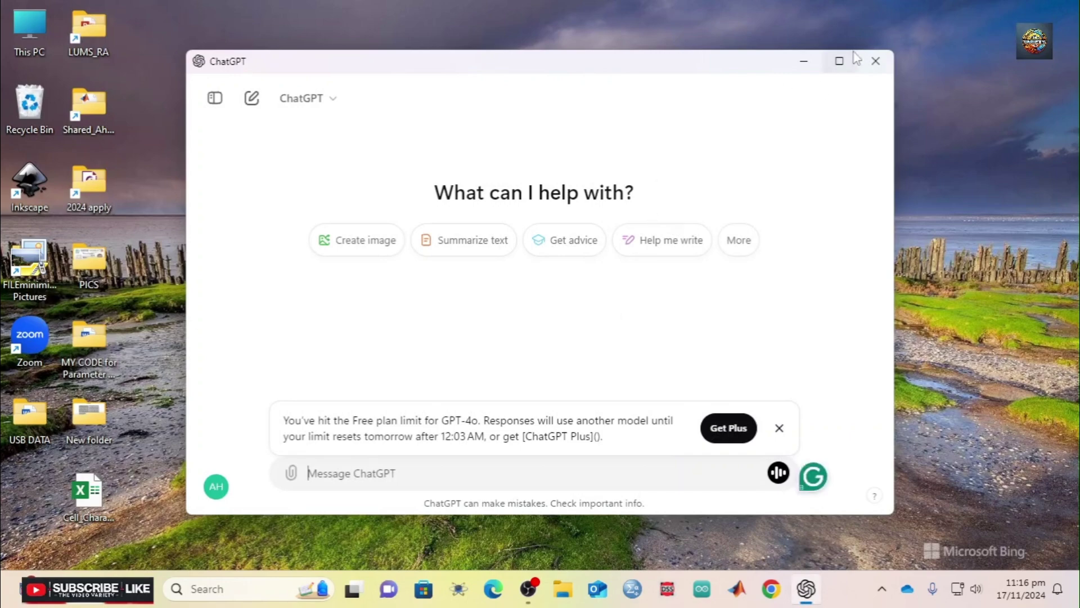
- Ask ChatGPT "what is the capital of USA" in the maximized app window, correcting the misspelled word, and close the app
{"action": "left_click", "coordinate": [845, 60]}
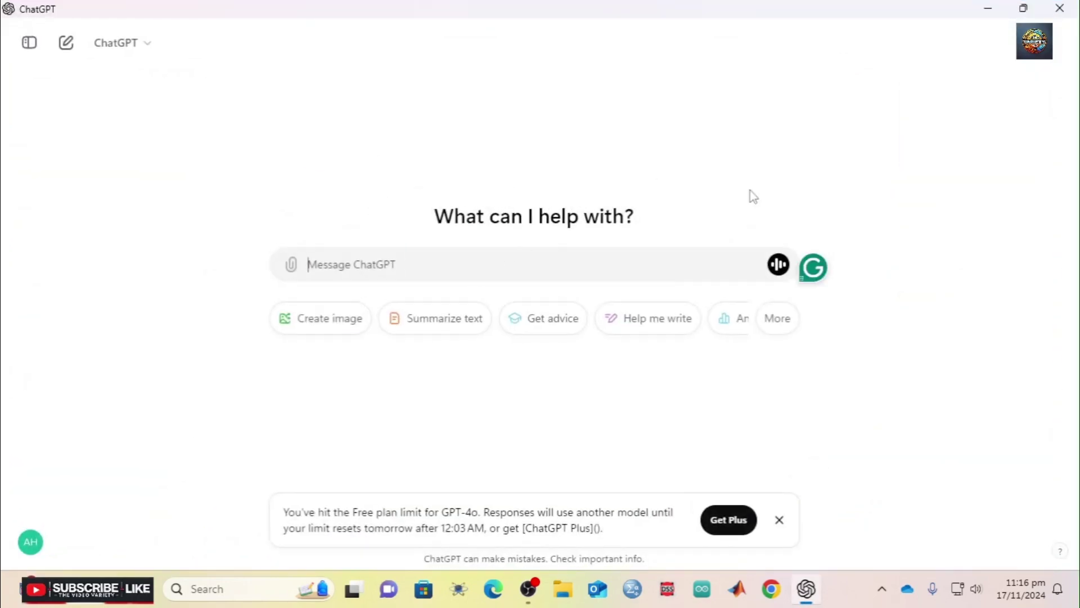
{"action": "type", "text": "what is the cap"}
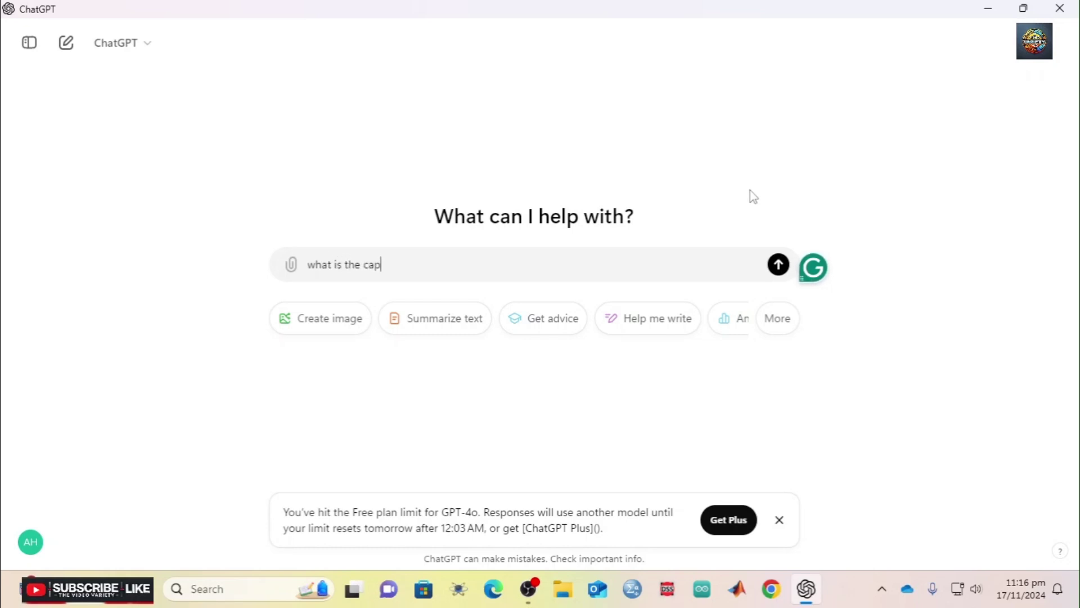
{"action": "type", "text": "tial of "}
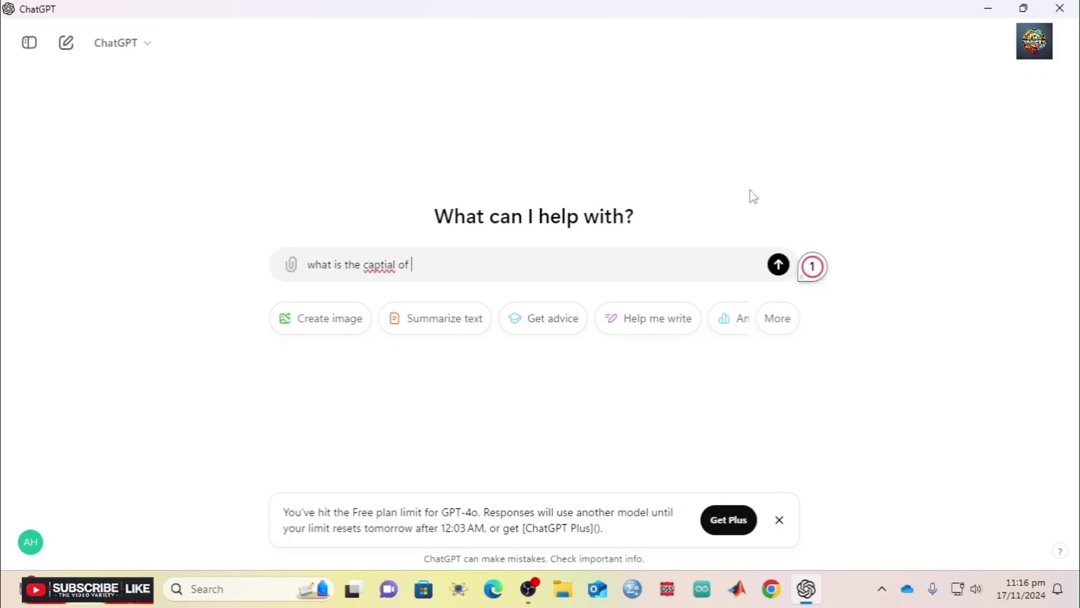
{"action": "type", "text": "USA"}
{"action": "mouse_move", "coordinate": [387, 283]}
{"action": "left_click", "coordinate": [388, 309]}
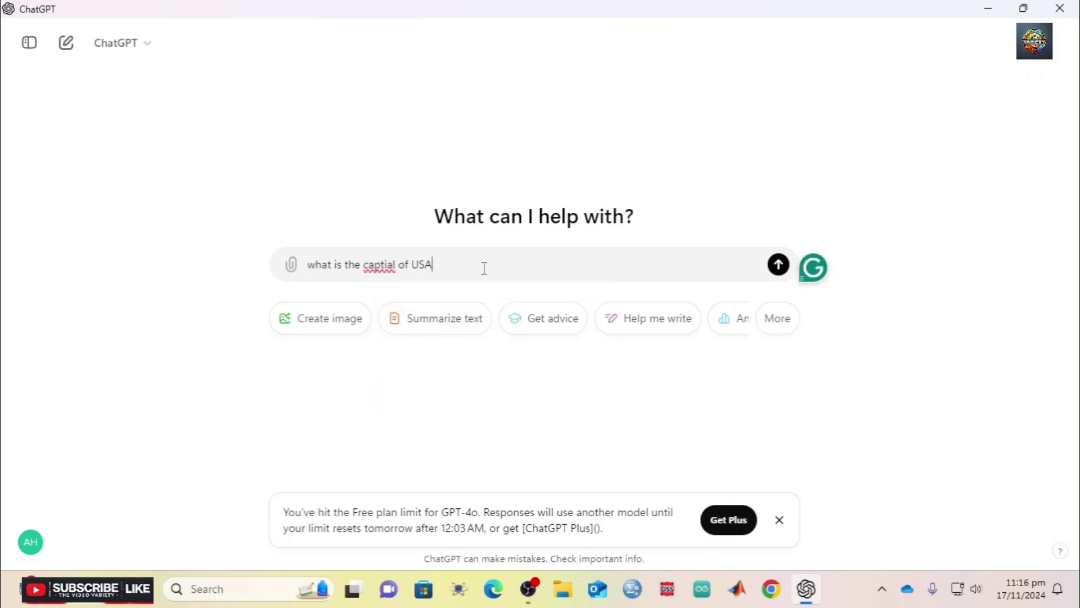
{"action": "key", "text": "Return"}
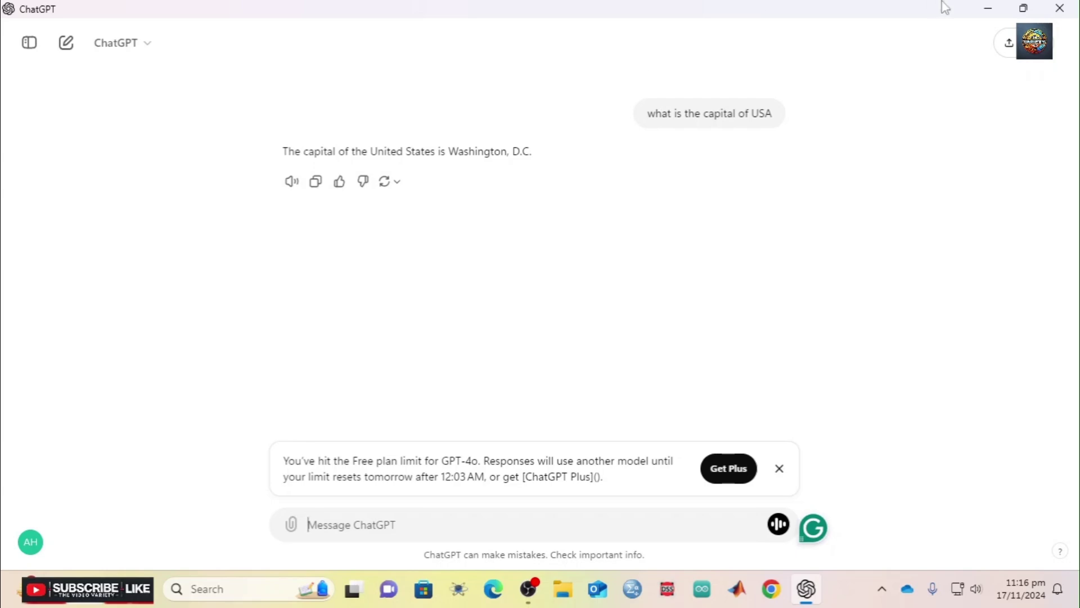
{"action": "left_click", "coordinate": [1059, 8]}
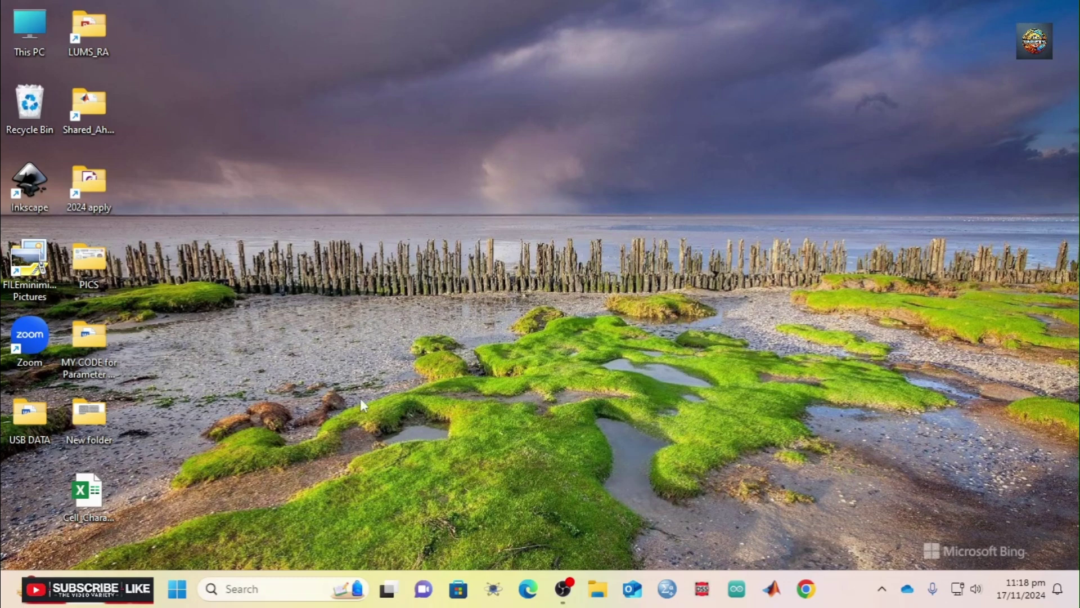
- Find the ChatGPT app with Windows search, pin it to the taskbar and launch it from there
{"action": "left_click", "coordinate": [262, 587]}
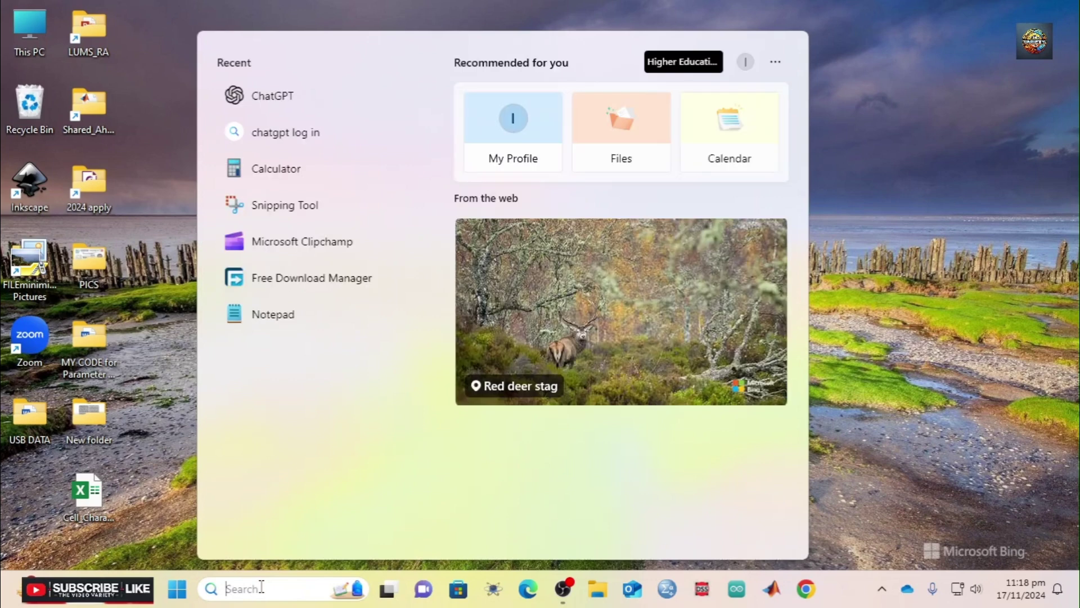
{"action": "type", "text": "chatgpt"}
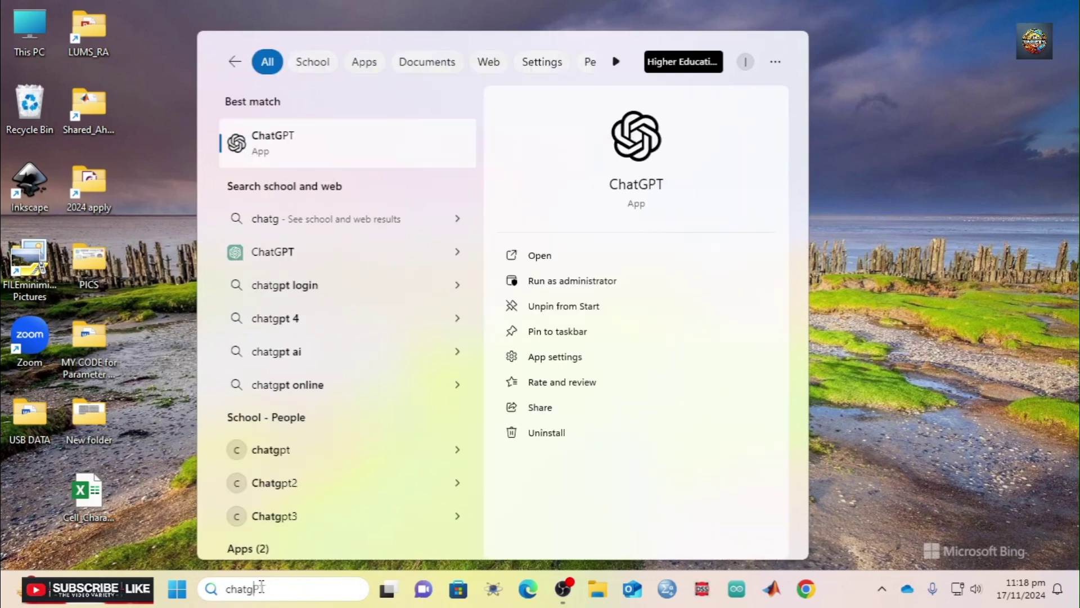
{"action": "right_click", "coordinate": [317, 161]}
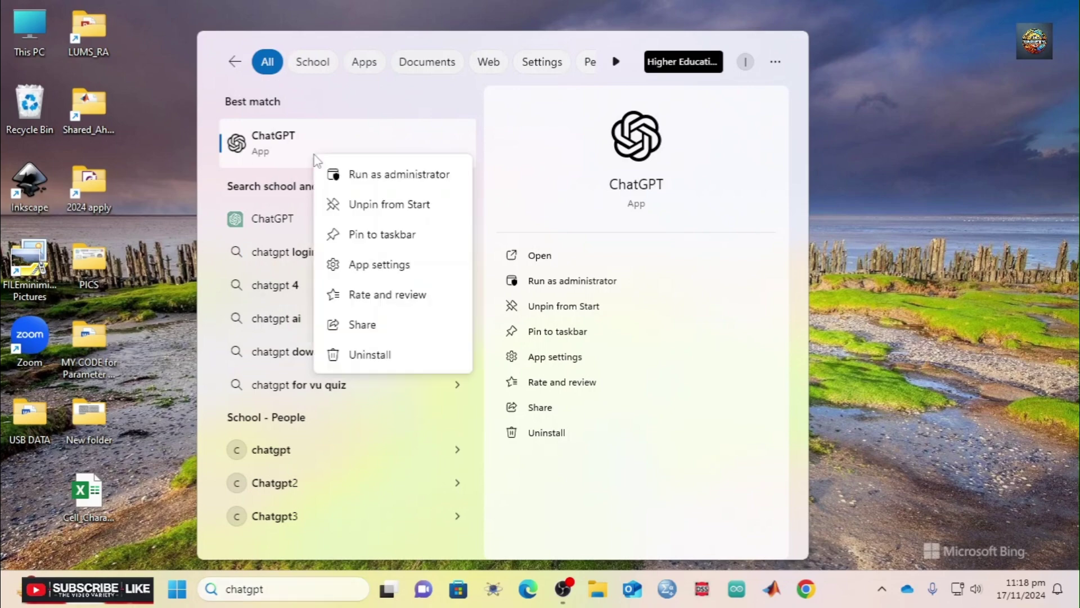
{"action": "left_click", "coordinate": [382, 235]}
{"action": "key", "text": "Escape"}
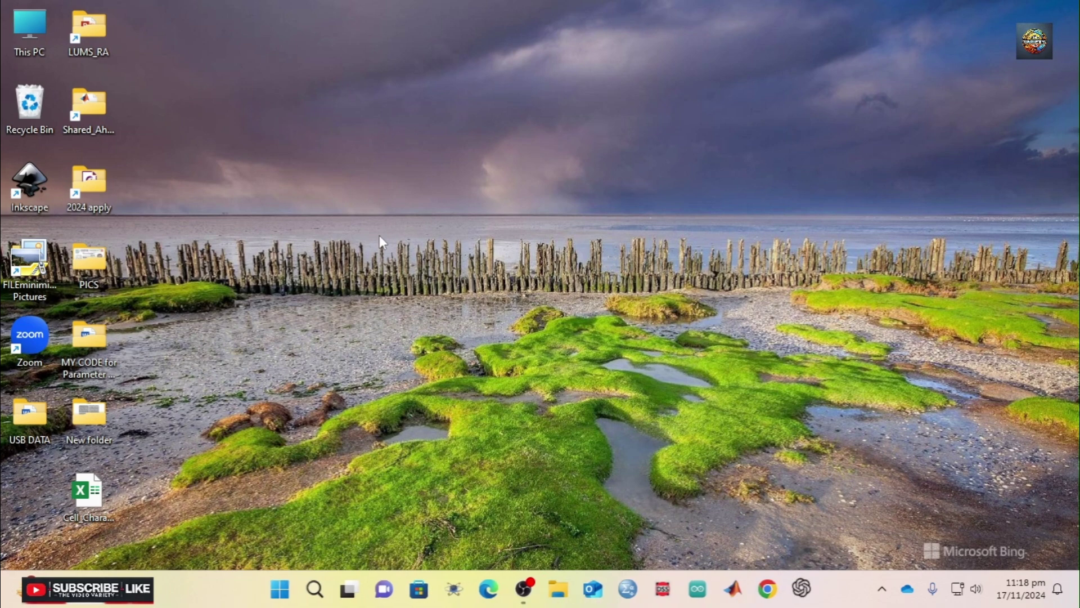
{"action": "left_click", "coordinate": [802, 589]}
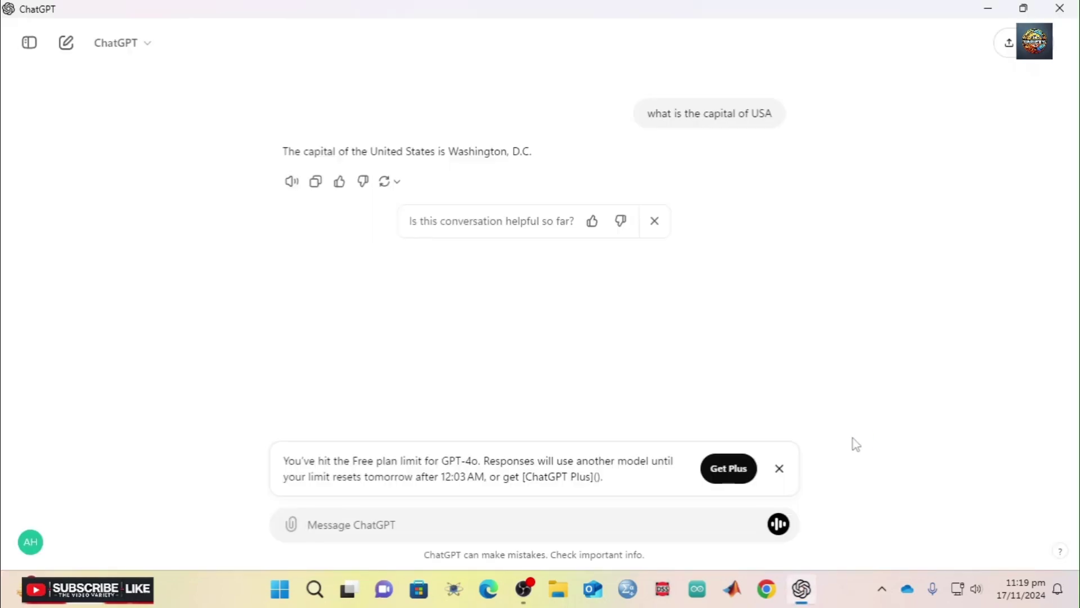